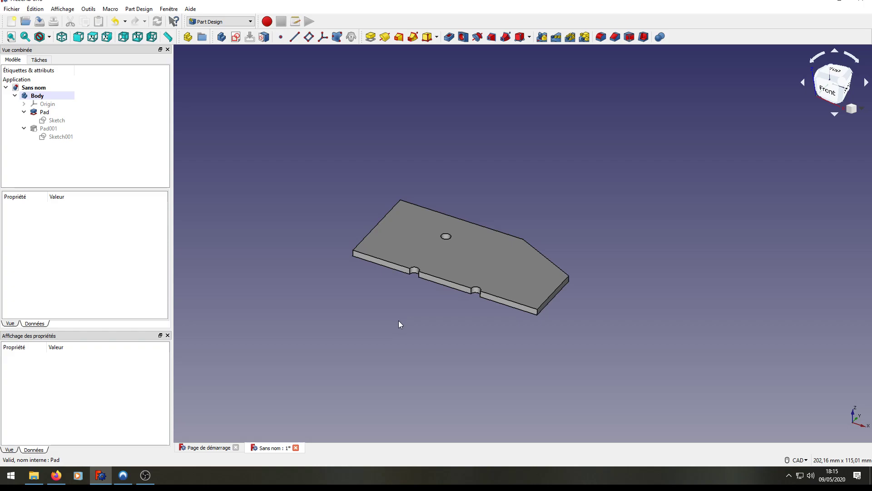
Open the base plate's sketch to examine its outline, dimensions and constraints, and close it unchanged
double_click(57, 120)
scroll(479, 279, up, 5)
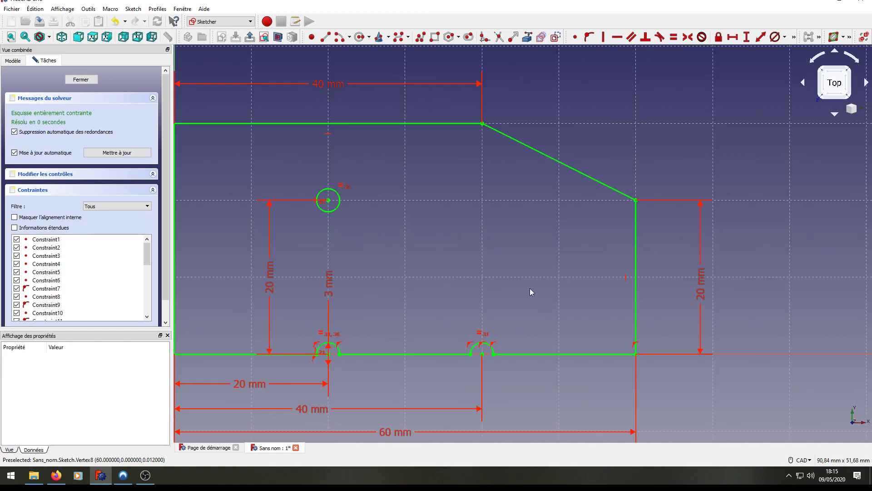
scroll(368, 209, down, 4)
scroll(354, 273, up, 2)
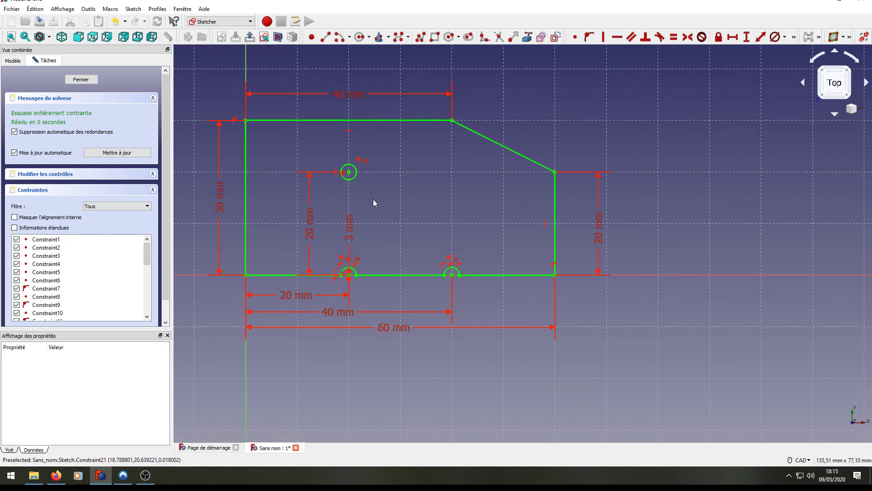
click(92, 80)
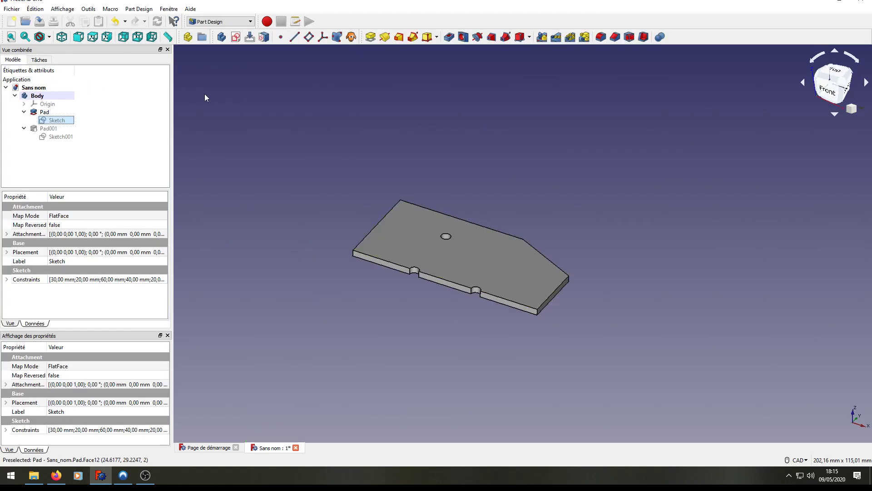
Rename the first pad feature, the flat plate, as base
right_click(46, 114)
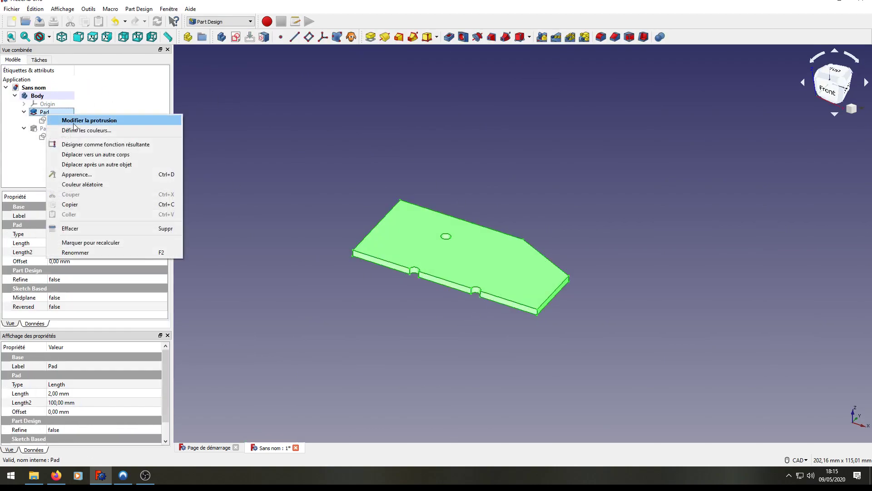
click(72, 250)
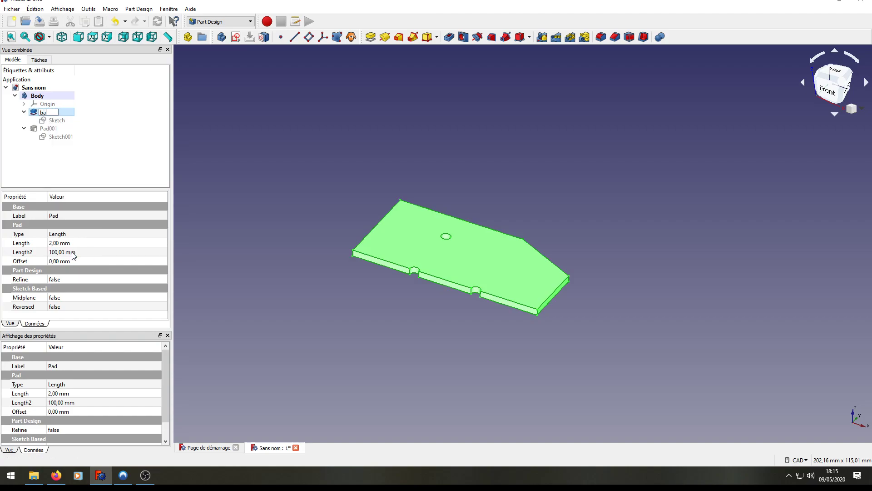
key(Return)
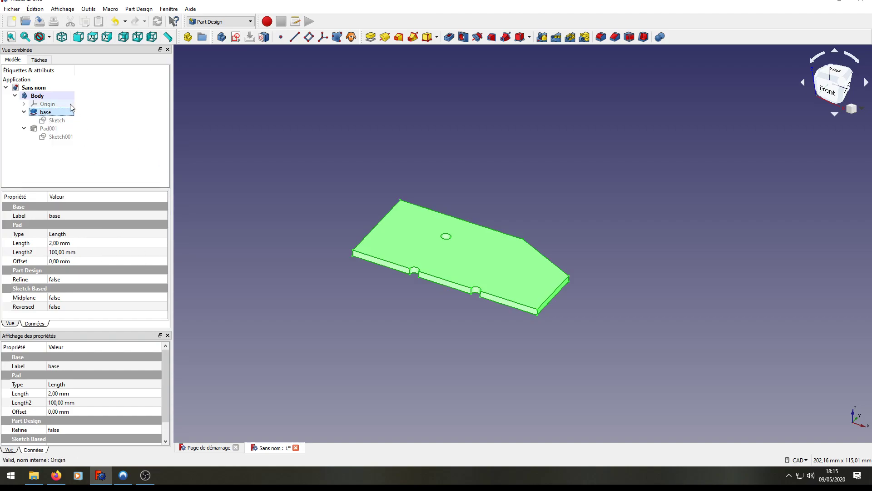
Preview the rectangular sketch on the plate and make the block feature Pad001 visible
click(61, 137)
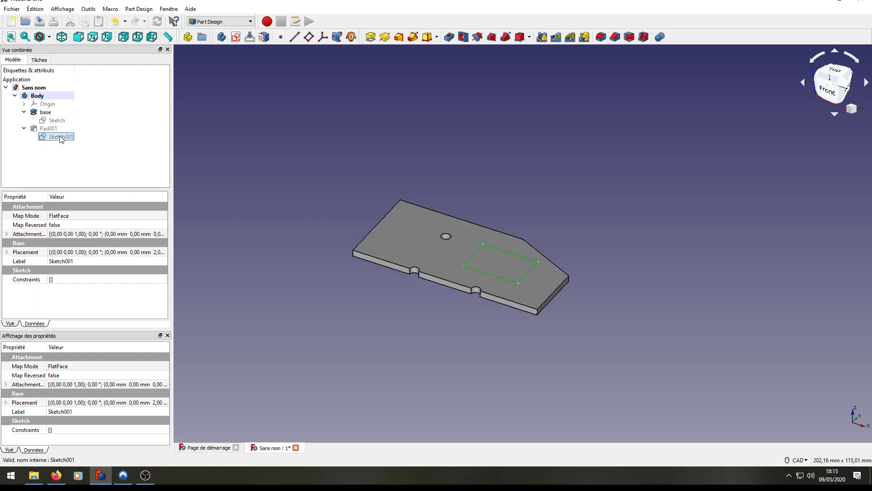
scroll(504, 254, up, 2)
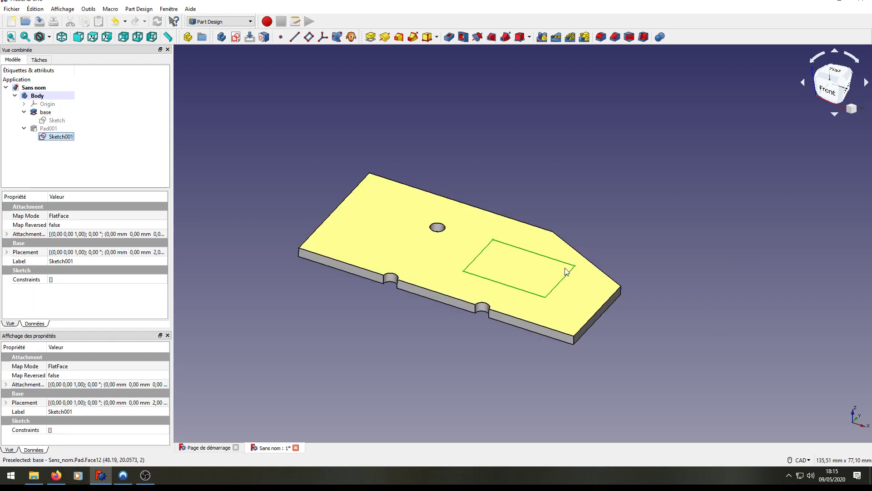
click(55, 129)
key(space)
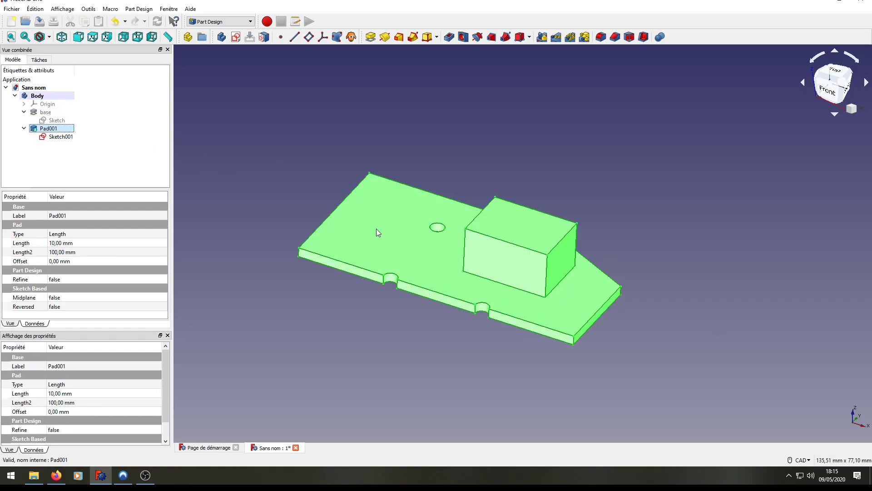
scroll(566, 250, down, 1)
scroll(474, 151, up, 1)
click(563, 188)
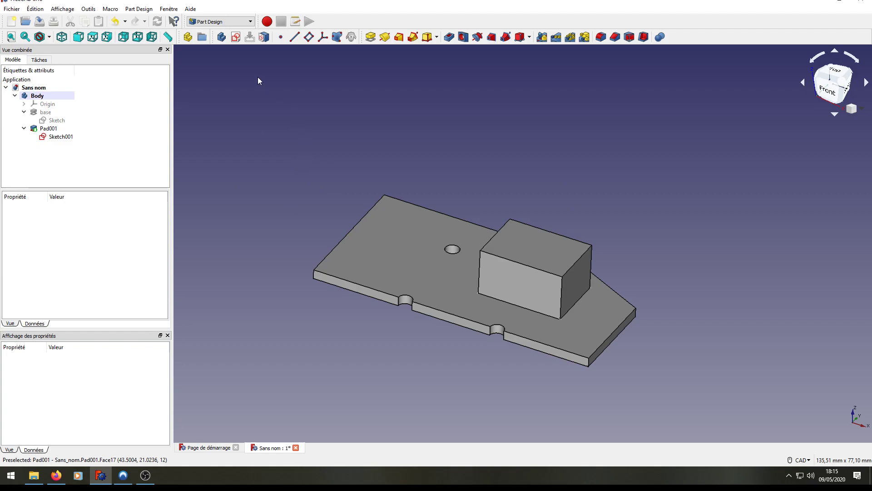
Mirror the base feature about the XZ plane to form the other half of the plate
key(ctrl)
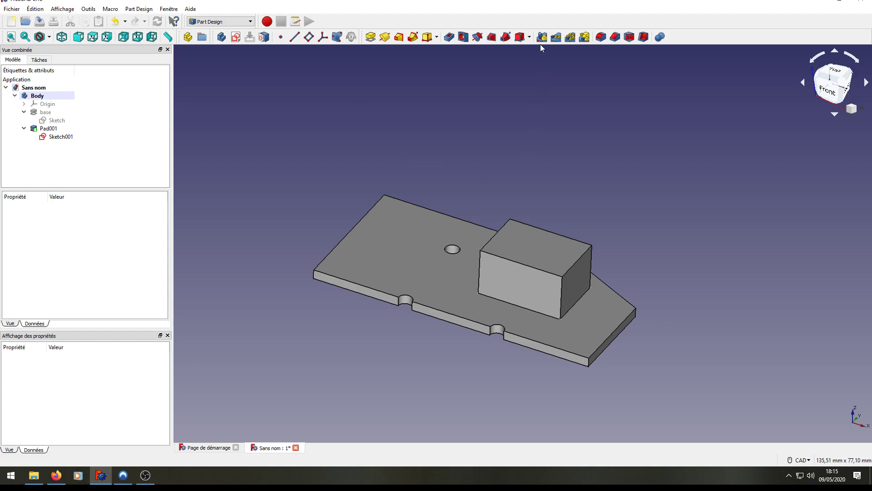
key(ctrl)
click(542, 37)
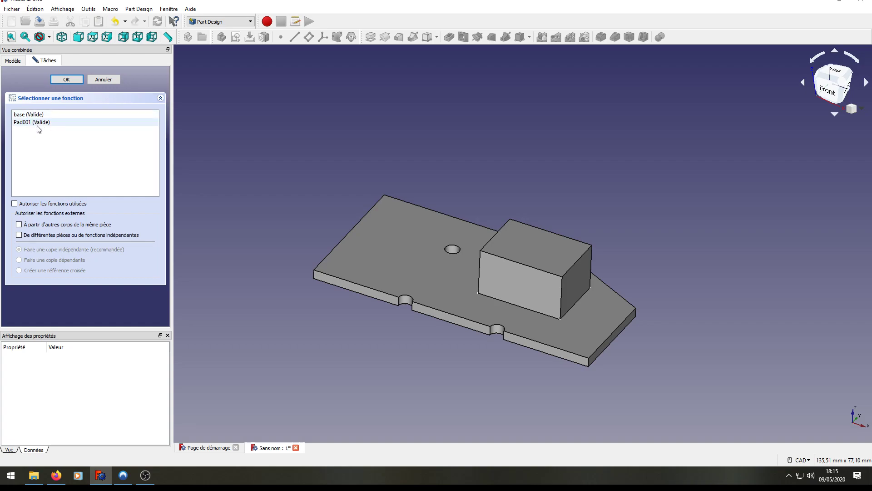
click(23, 115)
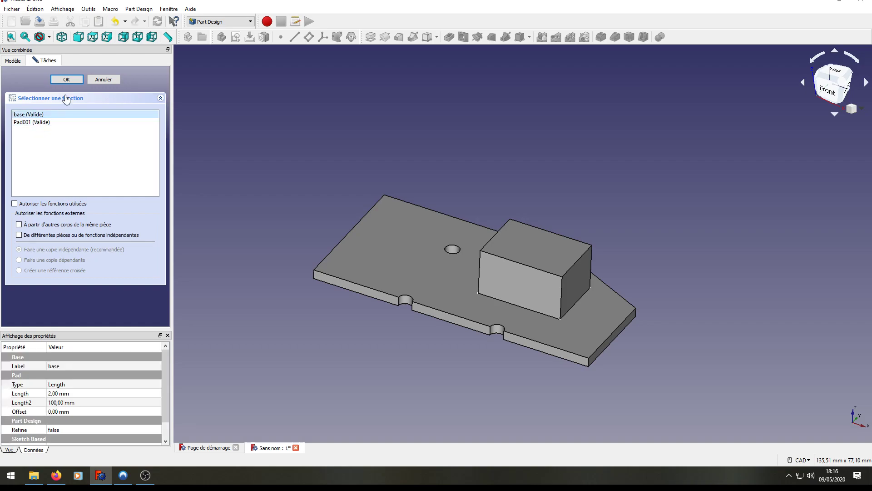
click(66, 81)
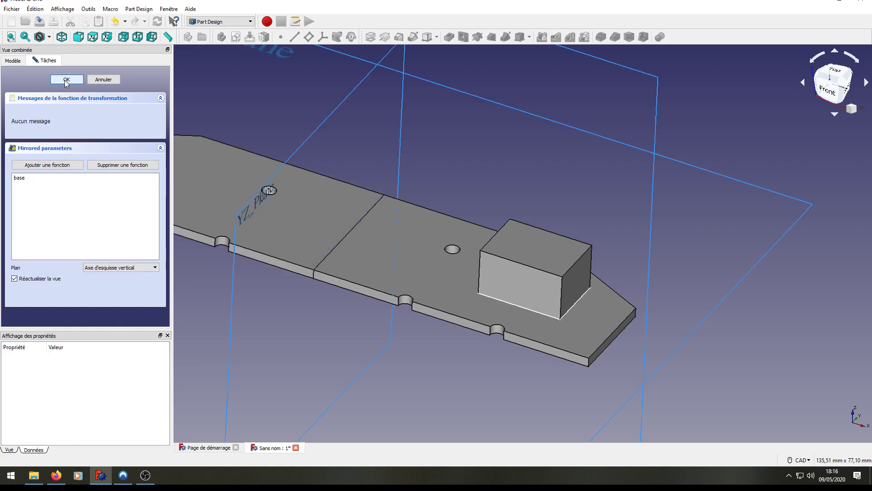
scroll(338, 110, down, 3)
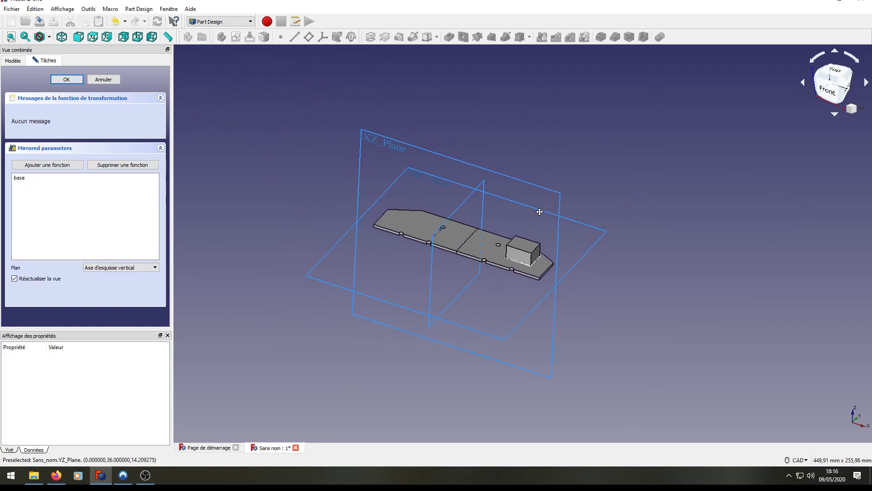
scroll(485, 193, up, 5)
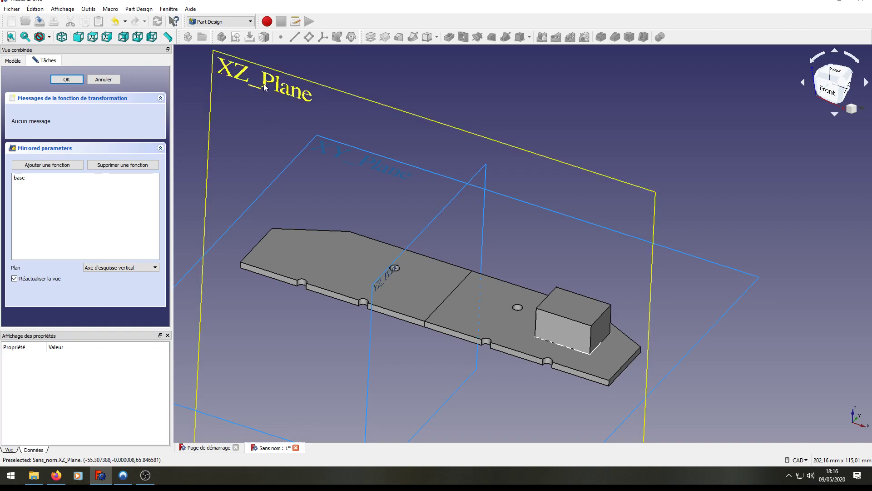
click(265, 88)
scroll(477, 200, down, 2)
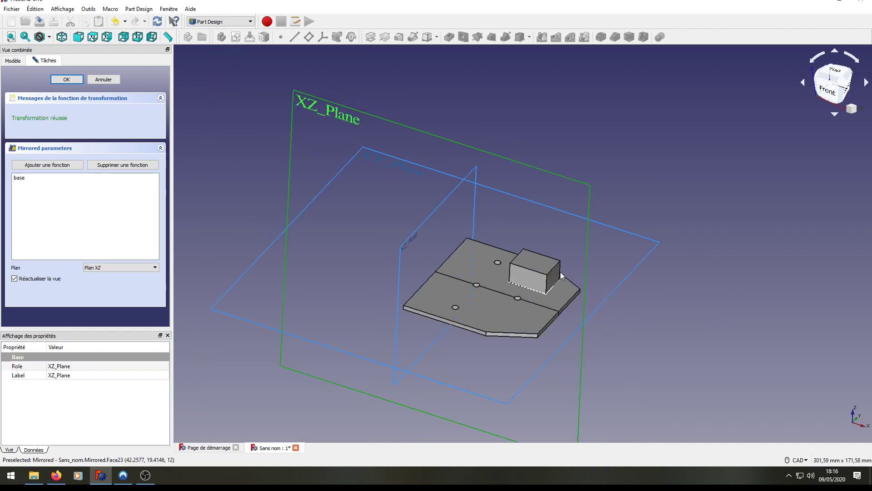
scroll(848, 416, up, 2)
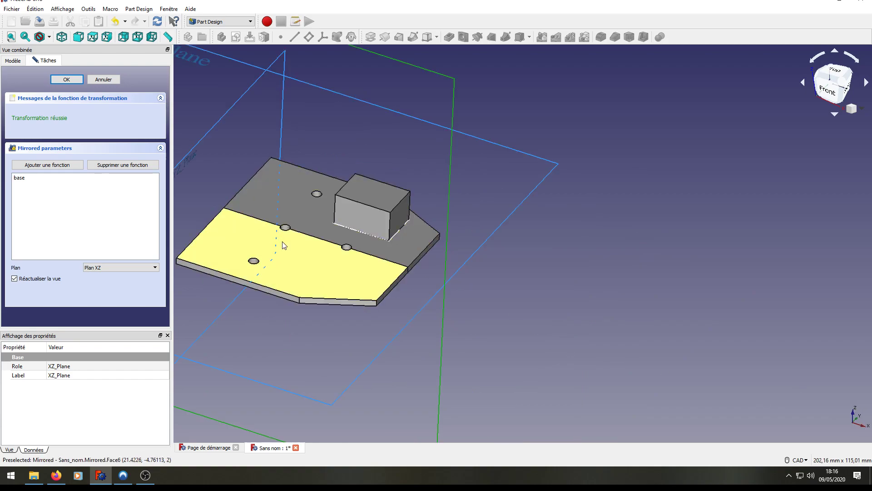
middle_drag(362, 146, 481, 138)
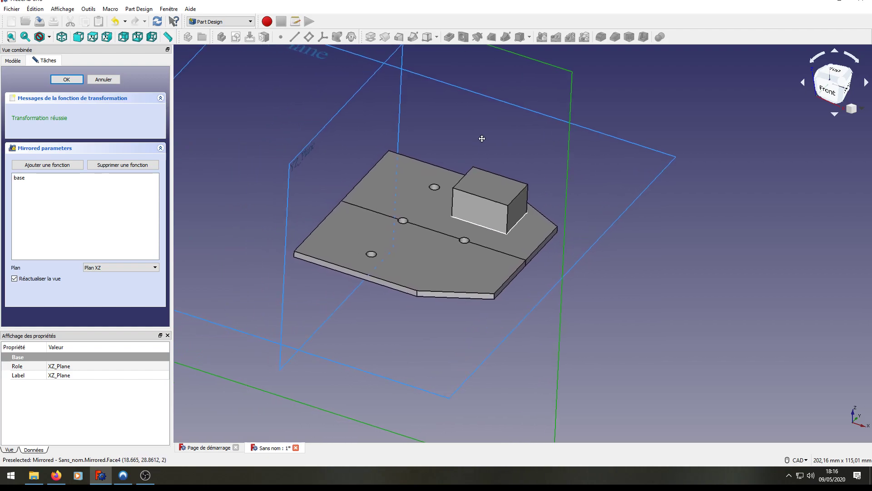
scroll(477, 145, up, 2)
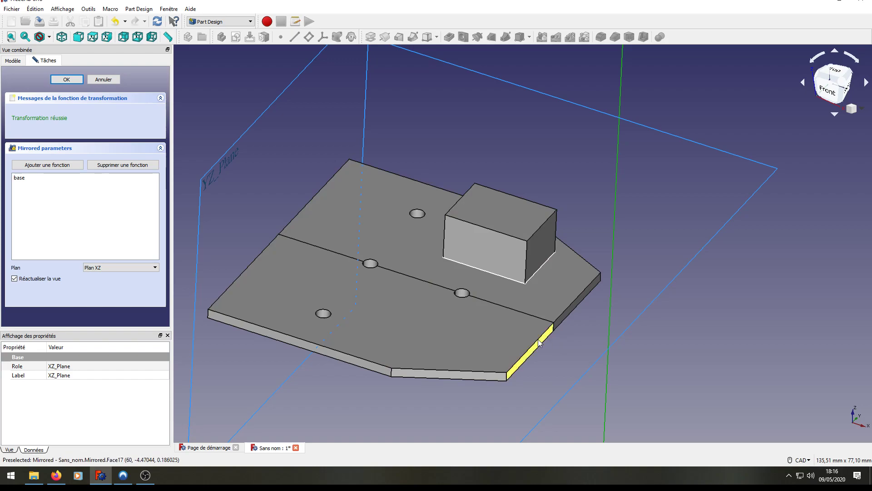
click(66, 80)
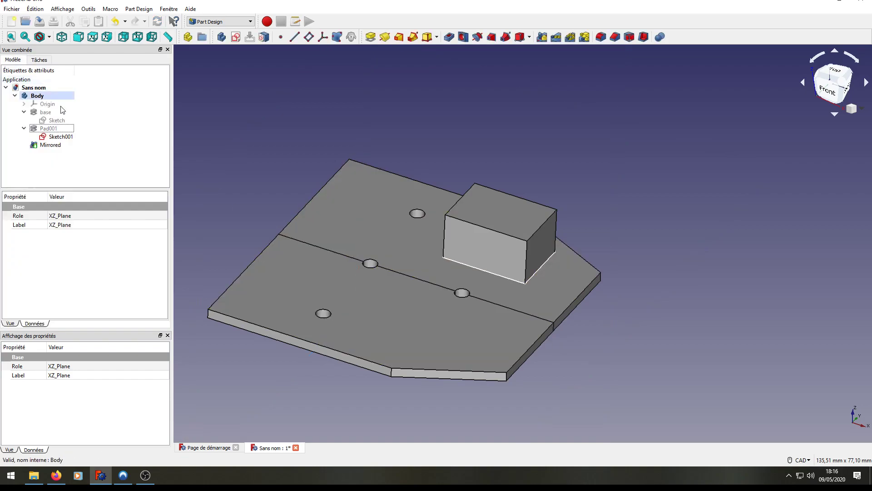
Toggle the visibility of Pad001, base and the mirrored plate to compare the model's successive states
click(51, 131)
key(space)
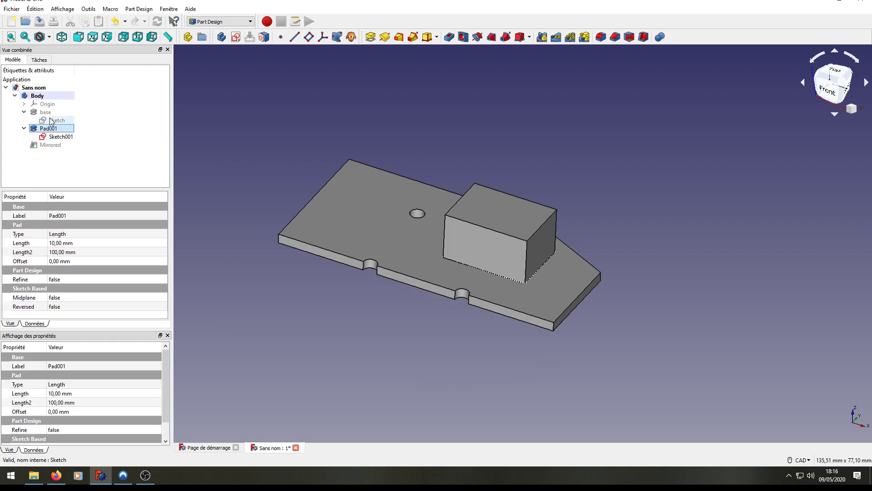
click(48, 114)
key(space)
click(53, 130)
key(space)
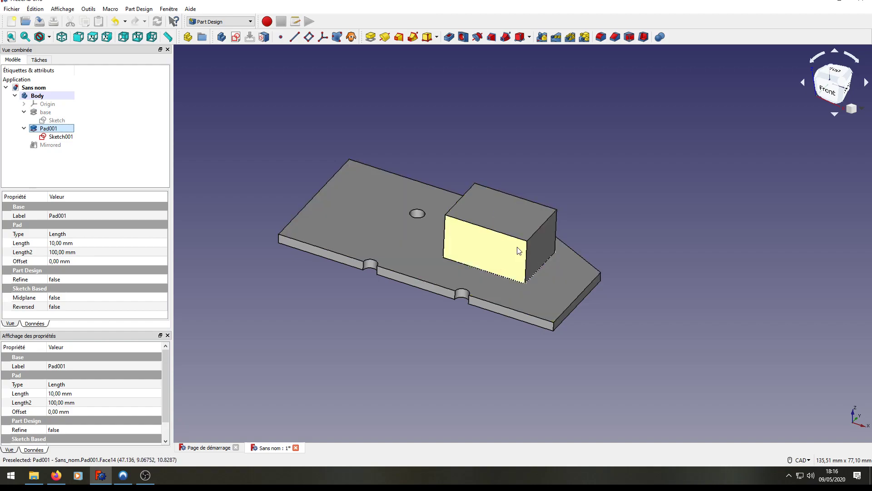
click(50, 145)
key(space)
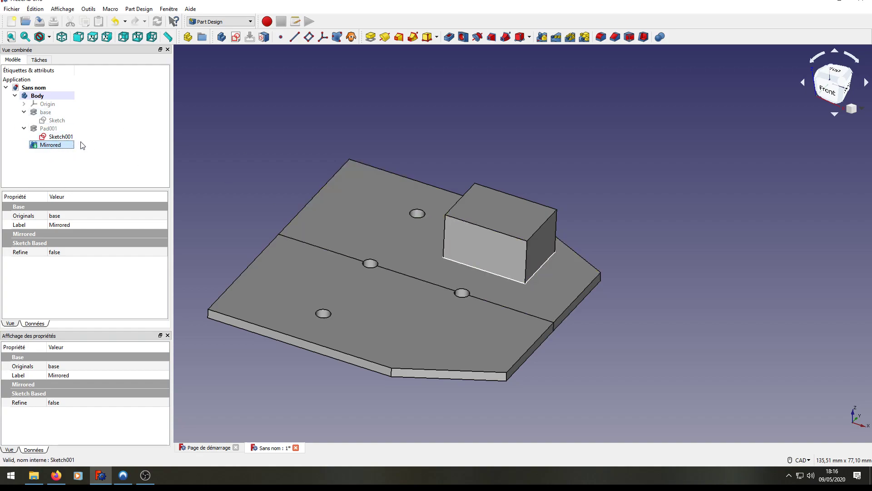
Mirror the block feature Pad001 about the XZ plane onto the other half of the plate
click(48, 128)
key(space)
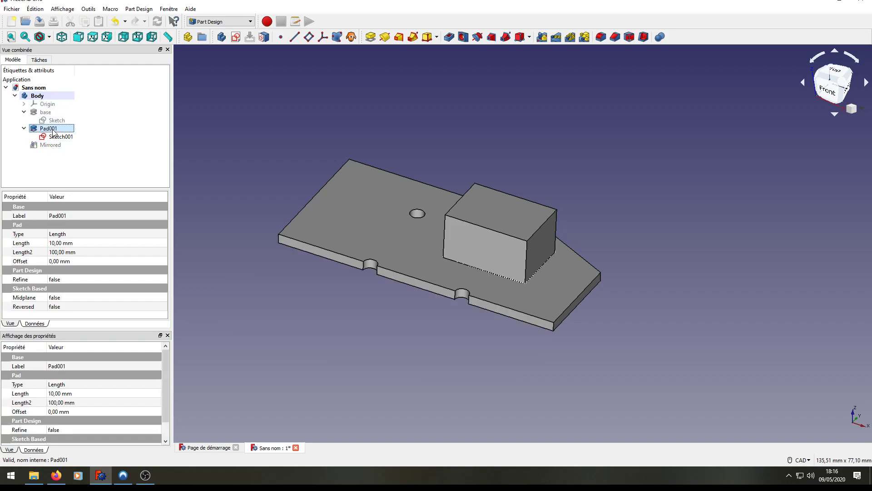
click(542, 37)
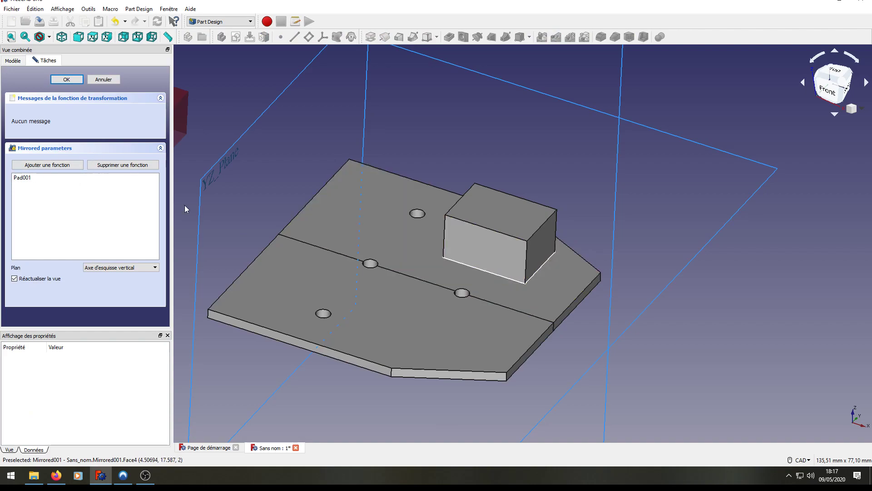
scroll(259, 210, down, 4)
middle_drag(255, 210, 369, 221)
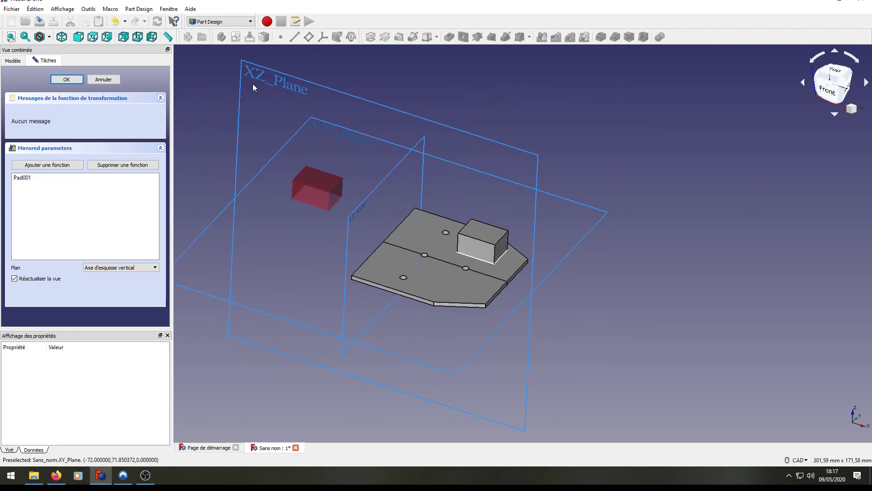
click(284, 83)
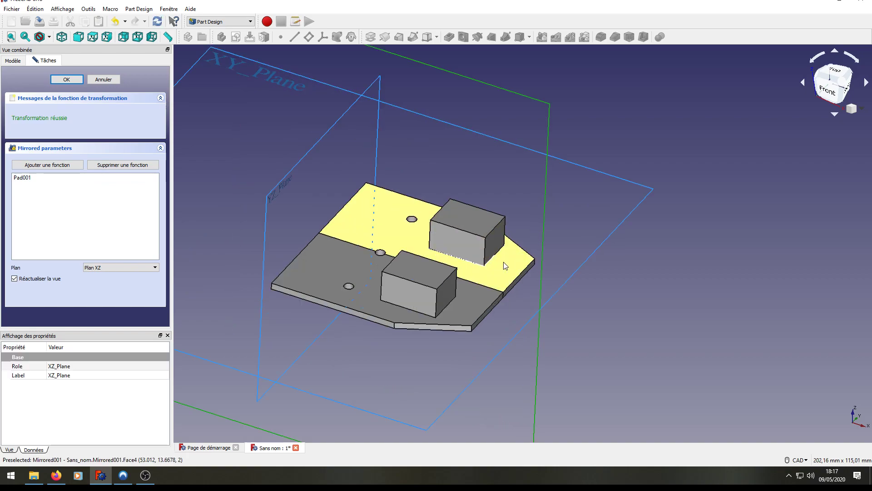
click(69, 80)
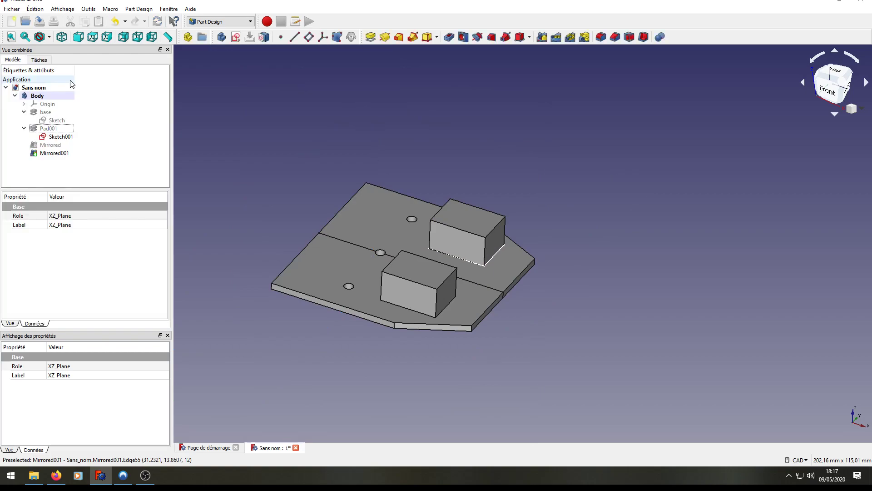
Compare the model with the plate mirror alone and with the block mirror by switching which one is shown
scroll(496, 318, up, 2)
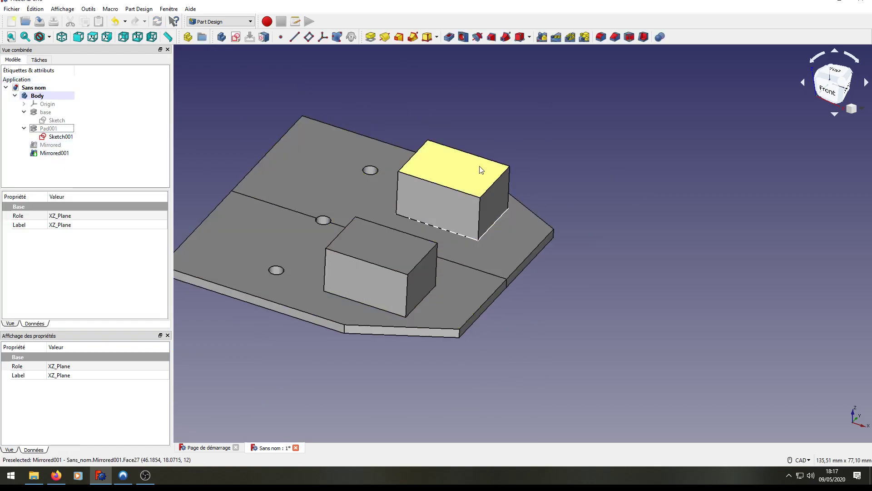
click(49, 145)
key(space)
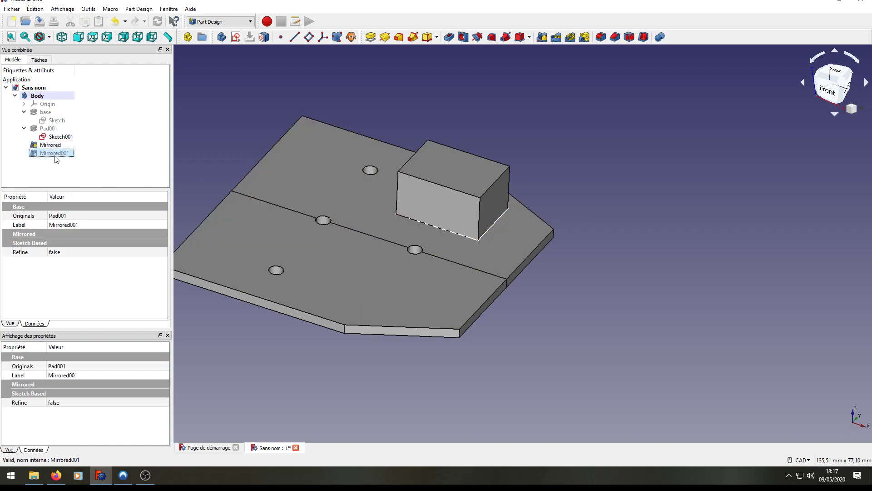
click(55, 153)
key(space)
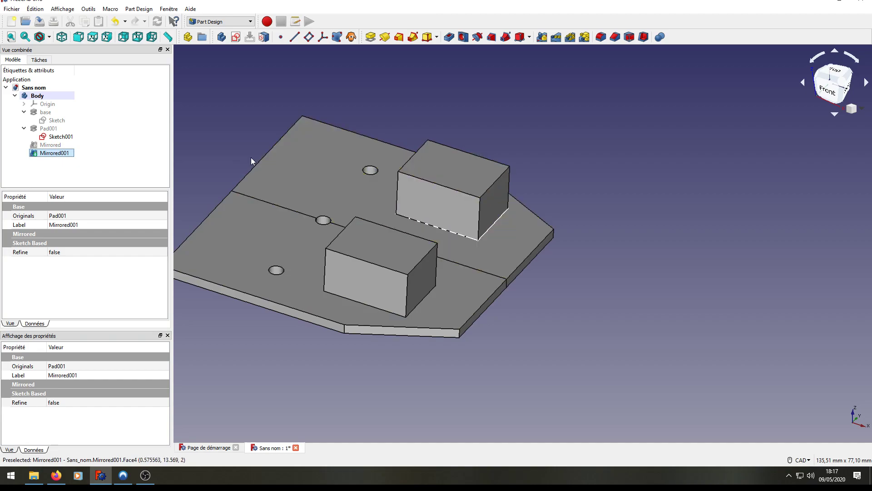
middle_drag(237, 153, 302, 144)
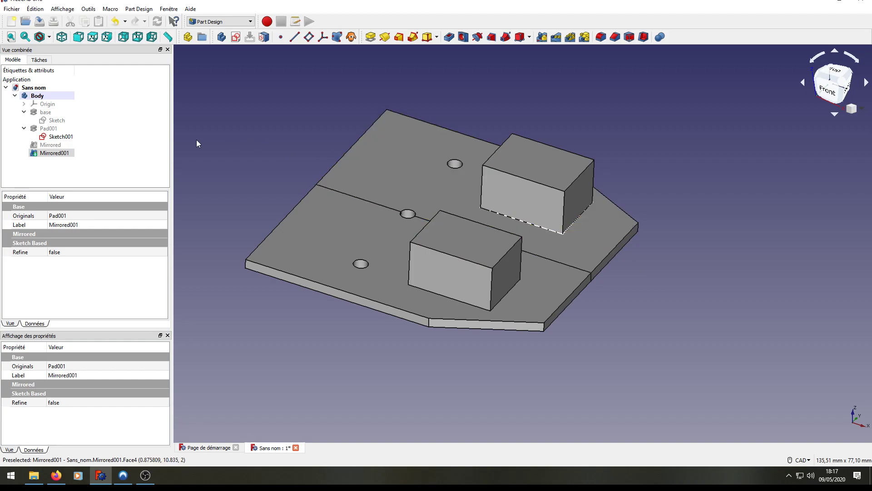
click(61, 154)
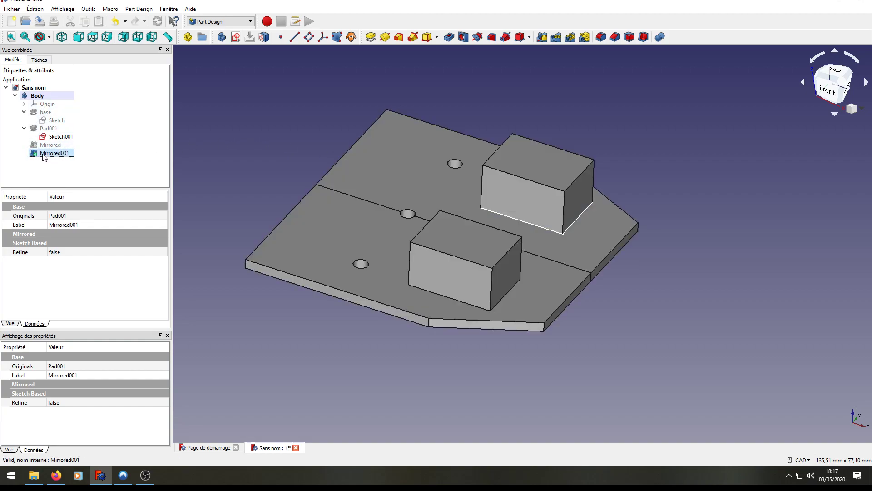
click(54, 129)
click(51, 155)
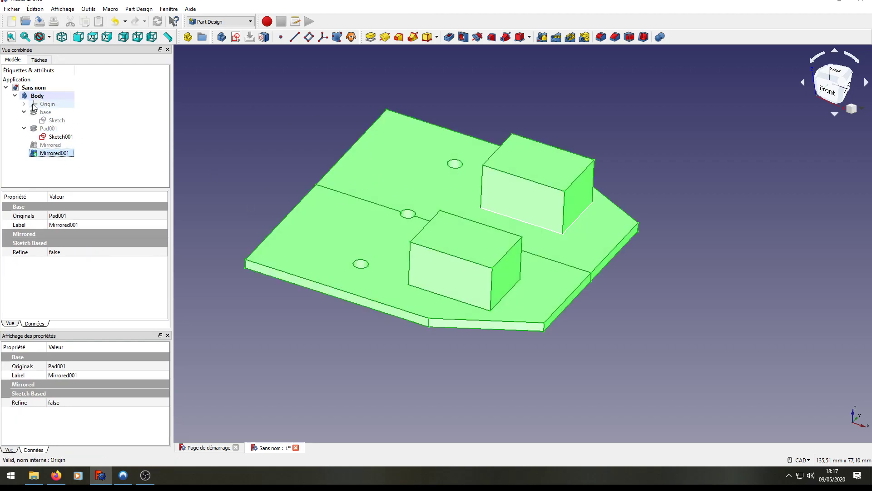
Create an empty sketch on the top face of the mirrored front block and close it
click(296, 136)
click(461, 242)
click(237, 37)
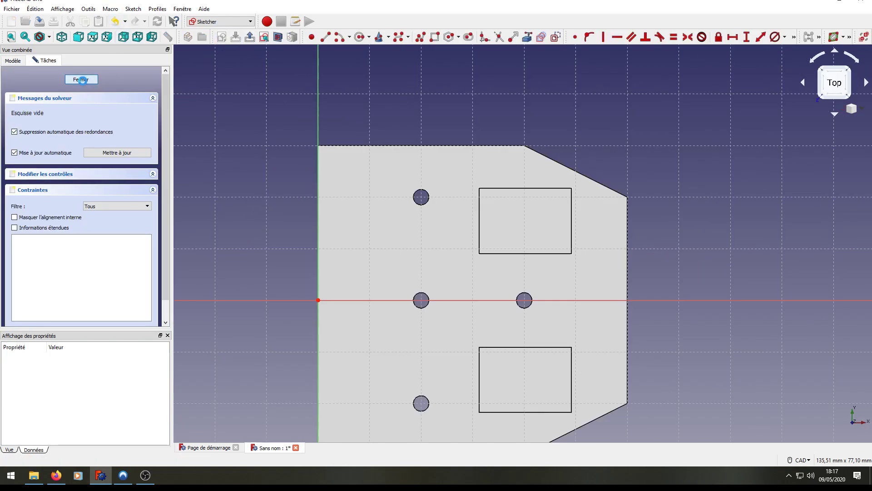
click(81, 79)
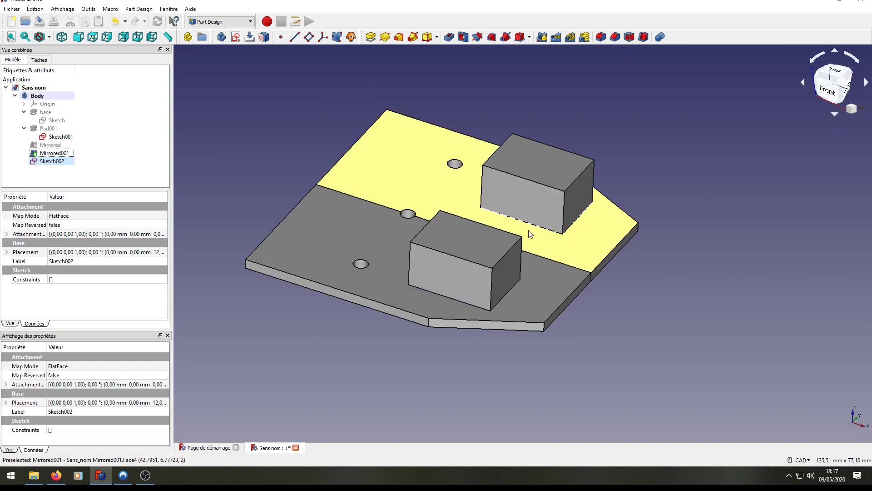
Hide Sketch002 and the block mirror Mirrored001, toggle Sketch001's visibility, and show the original half part Pad001
click(53, 162)
key(space)
click(51, 153)
key(space)
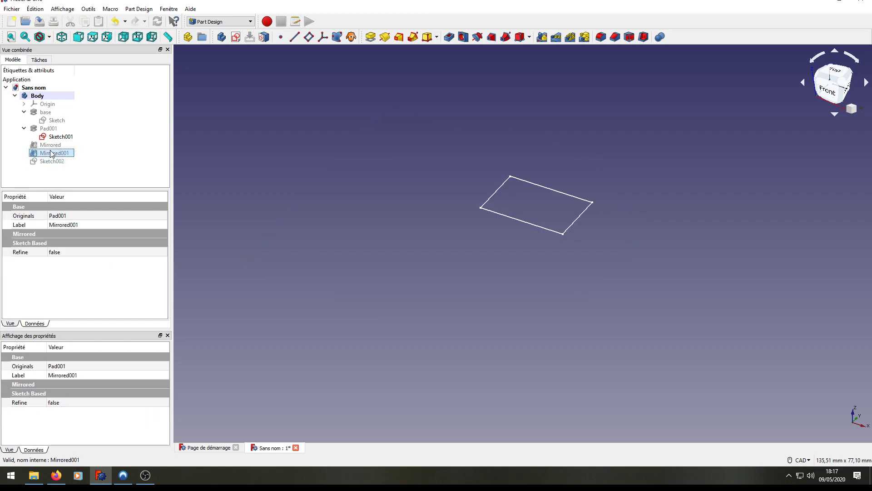
click(59, 137)
key(space)
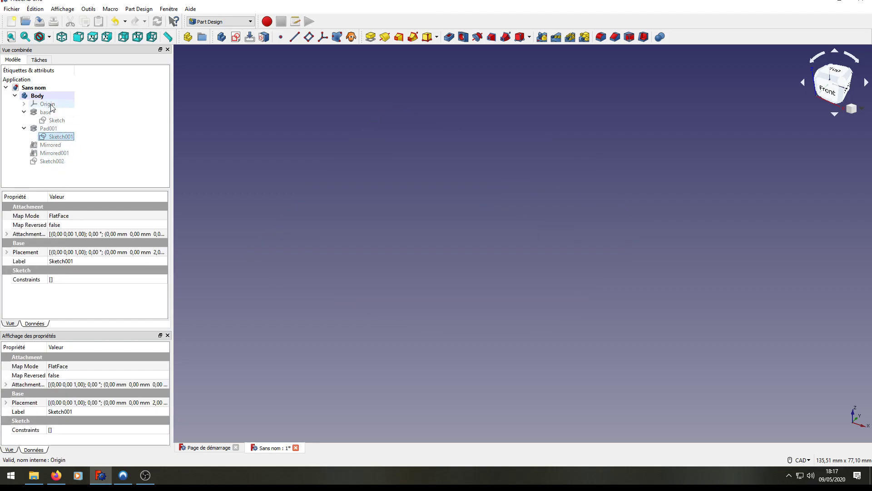
click(47, 129)
key(space)
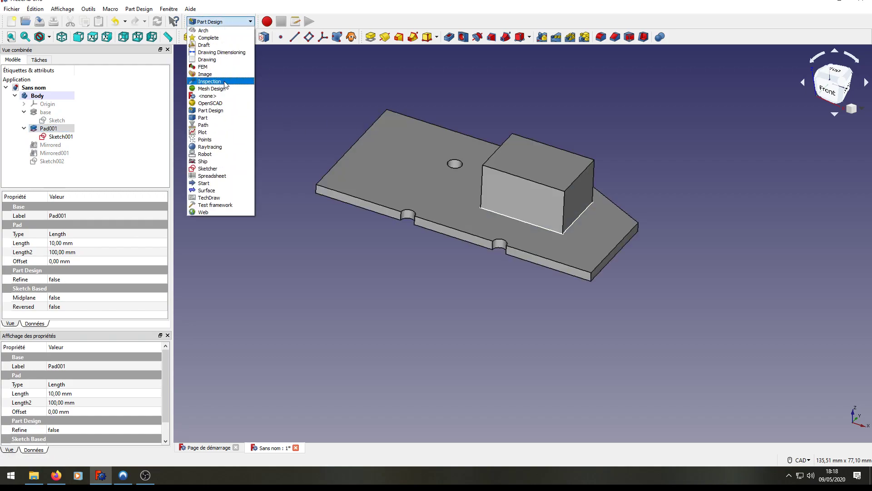
Switch to the Part workbench and mirror the Pad001 shape about the XZ plane
click(223, 118)
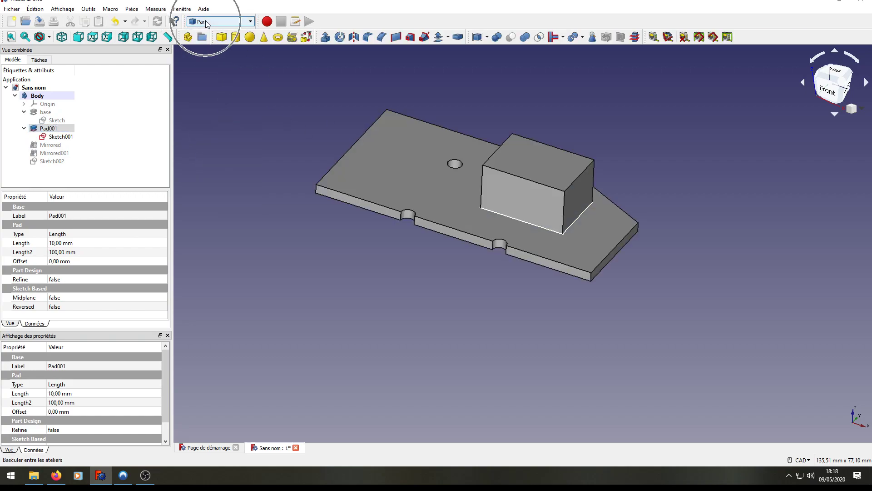
click(42, 130)
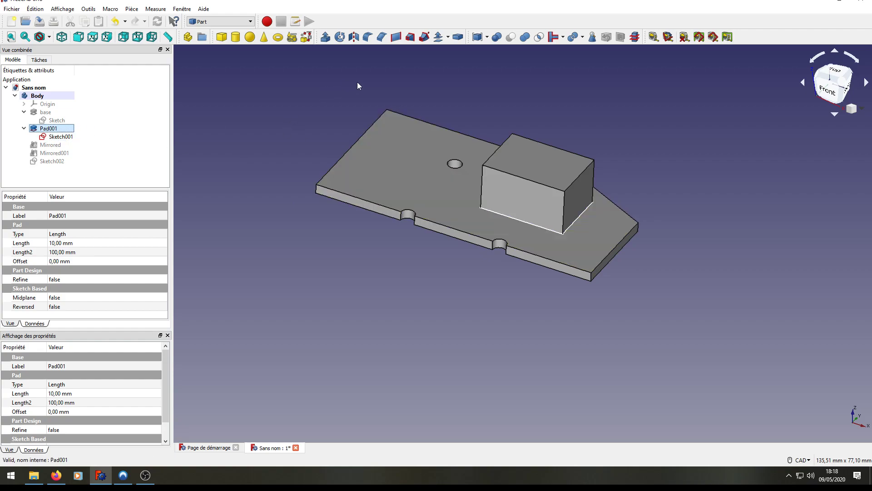
click(354, 37)
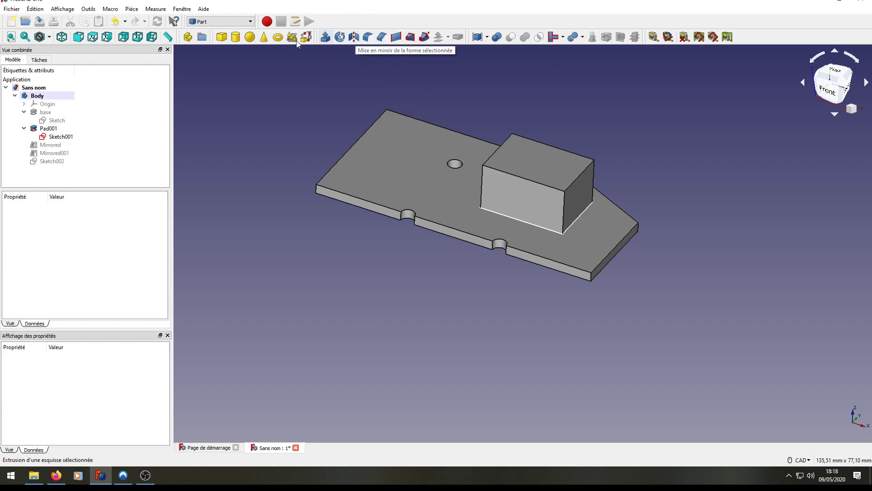
click(49, 128)
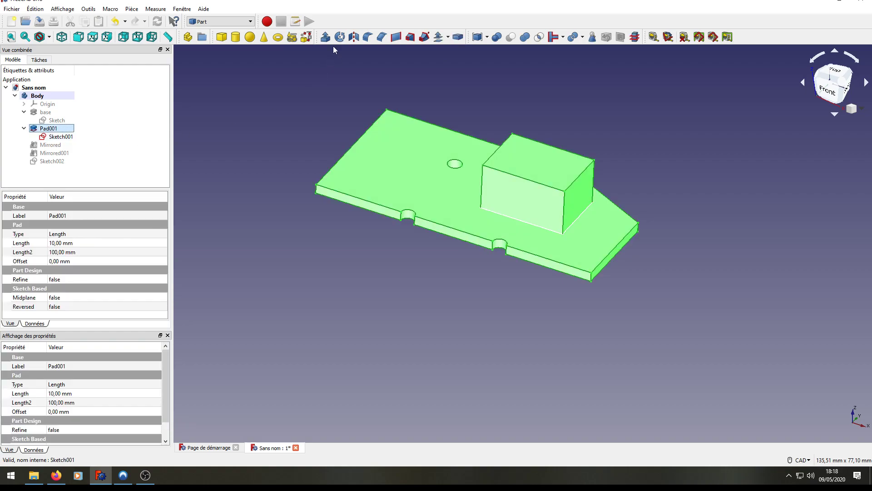
click(354, 37)
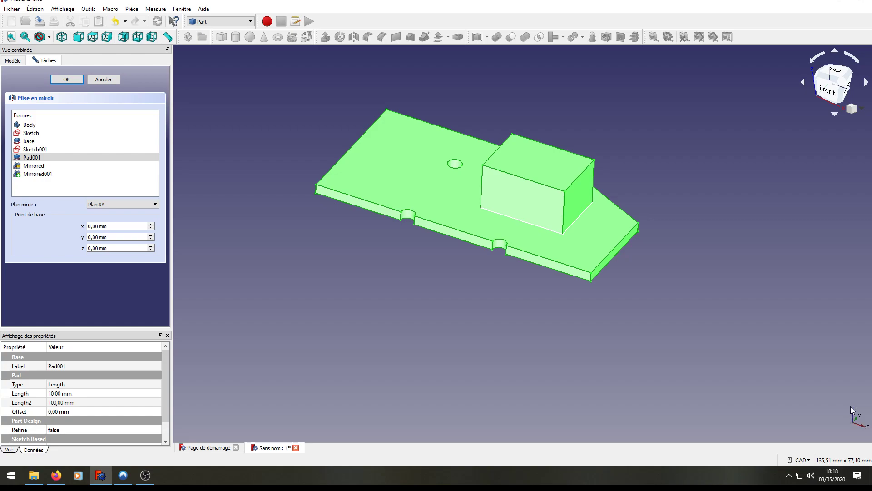
click(106, 205)
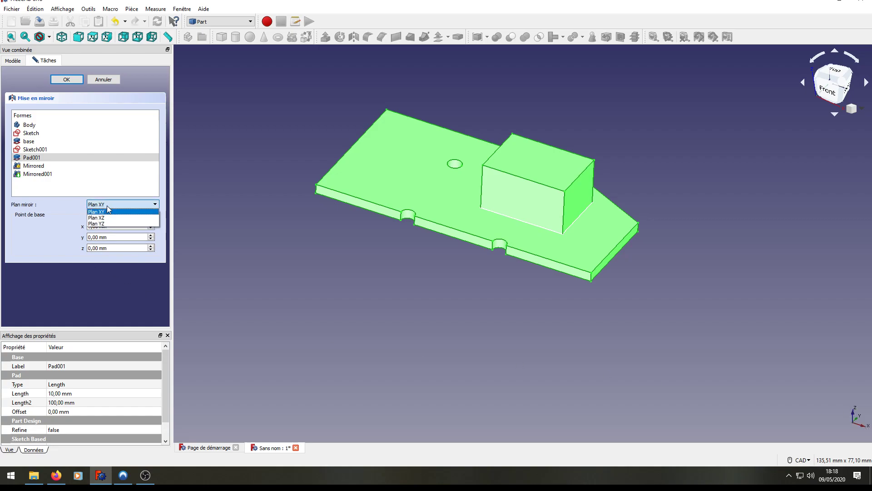
click(109, 216)
click(66, 79)
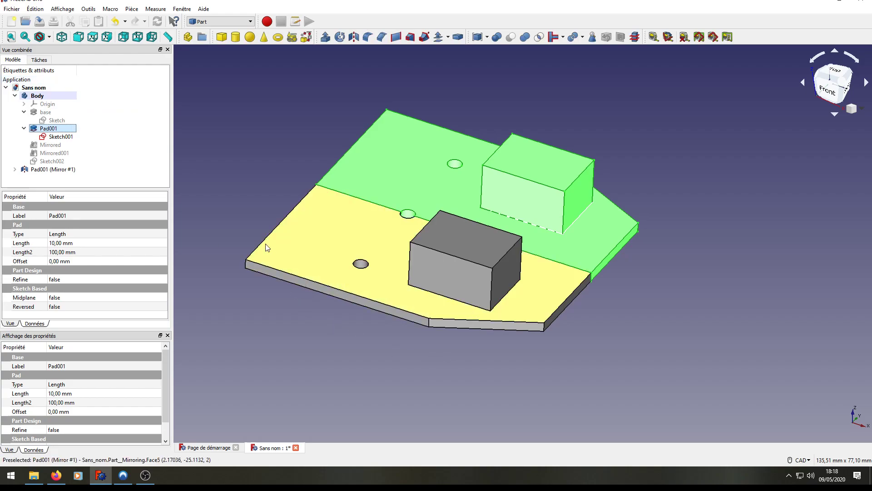
Examine how the mirrored copy and Body are organised in the model tree, and review the base plate's sketch
middle_drag(248, 203, 289, 222)
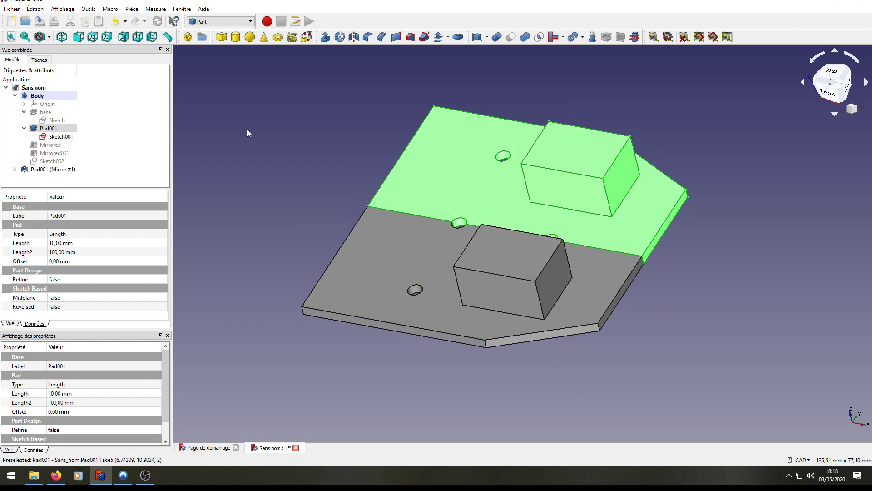
click(15, 169)
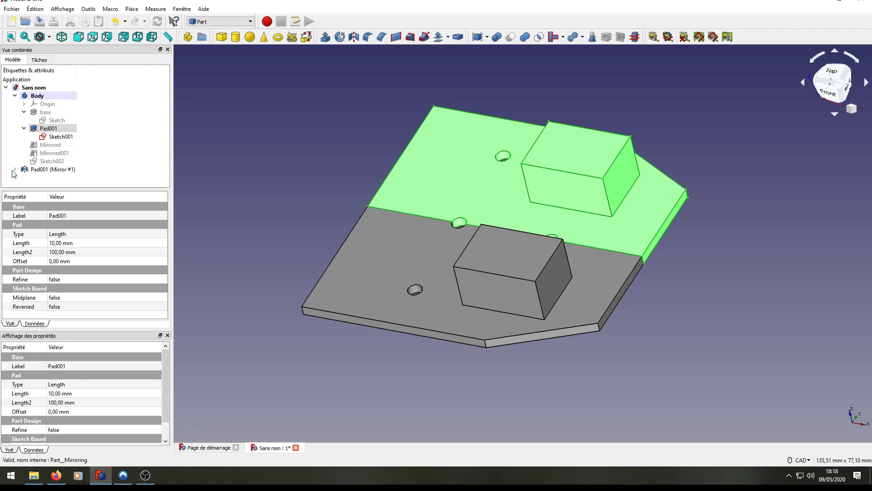
click(15, 169)
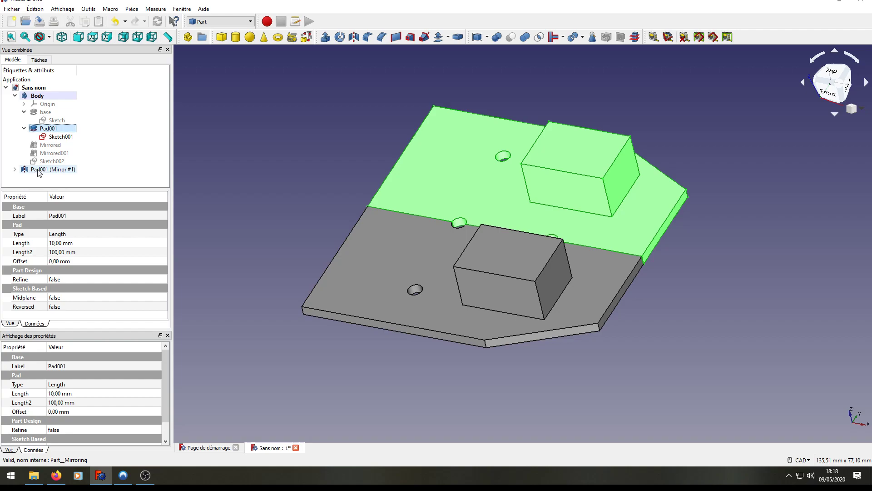
click(15, 96)
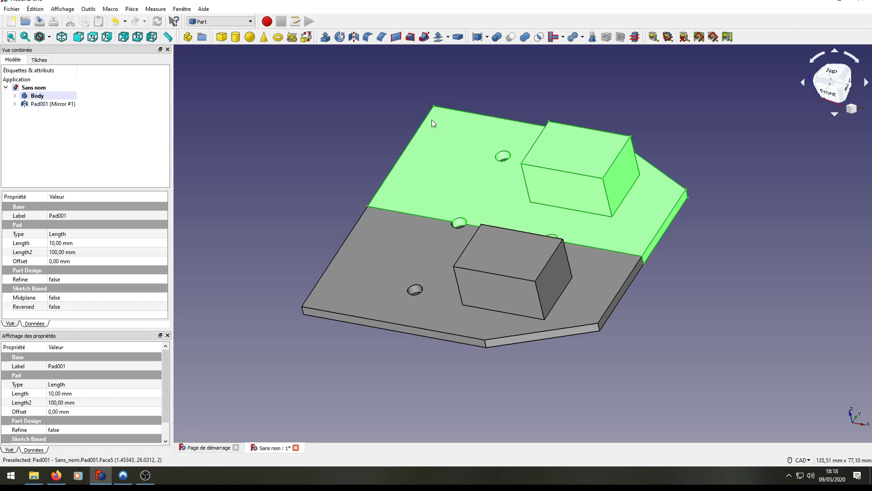
click(15, 96)
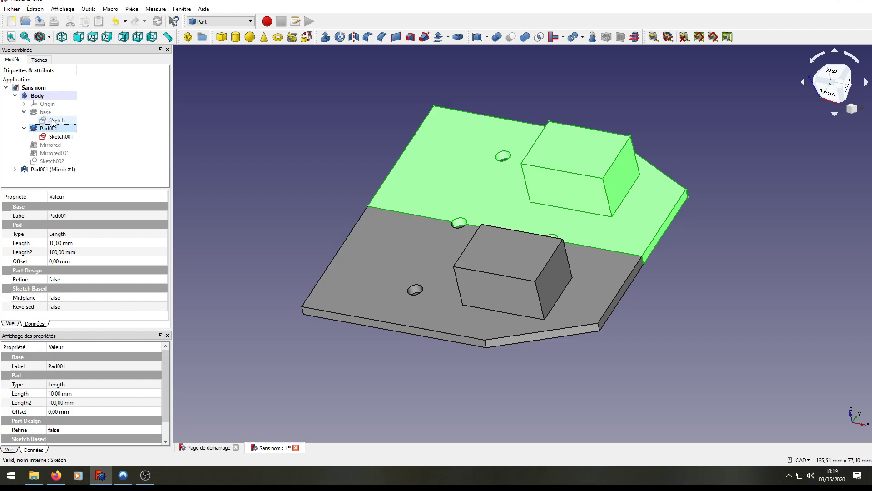
double_click(52, 120)
scroll(485, 167, up, 3)
scroll(438, 189, down, 3)
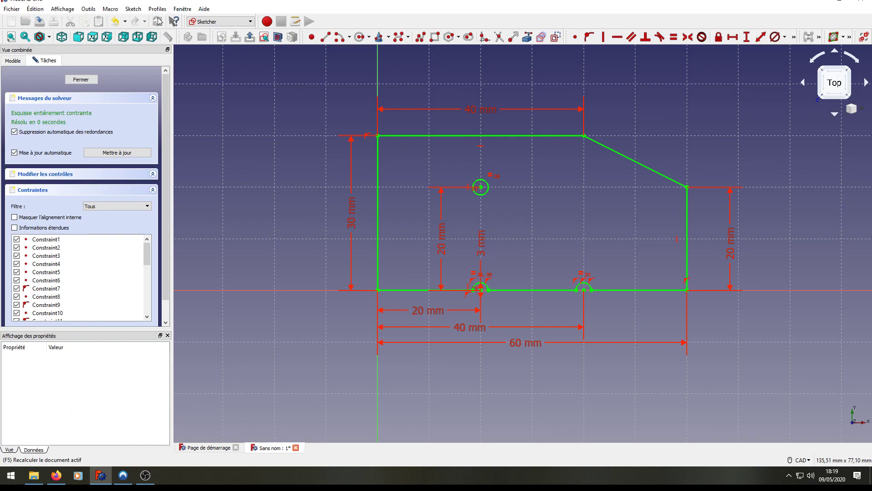
click(84, 80)
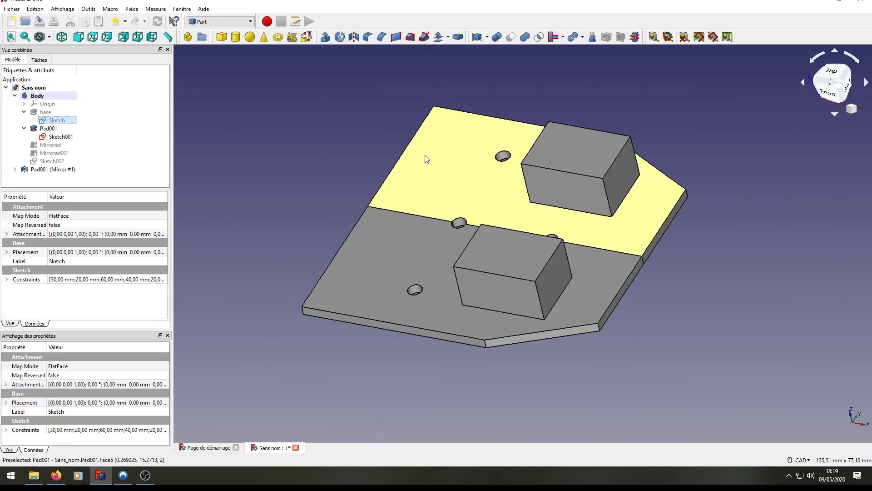
Fuse the mirrored copy with its source Pad001 using a boolean union
click(36, 170)
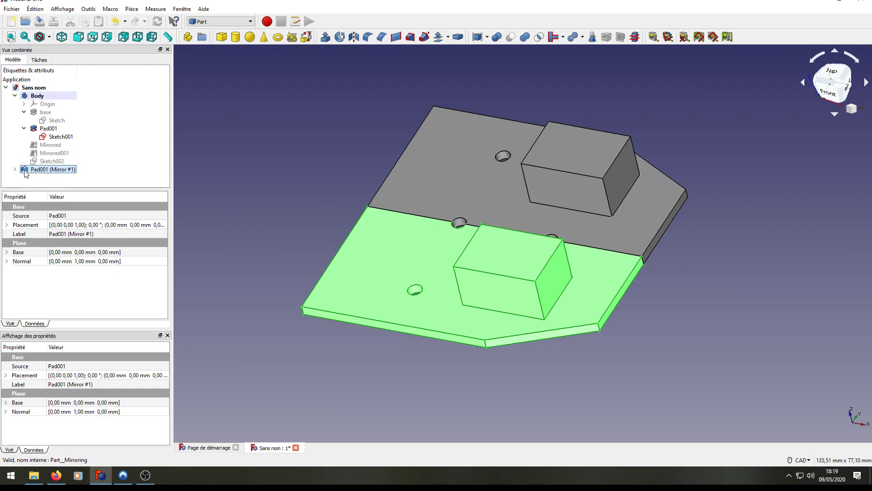
click(15, 96)
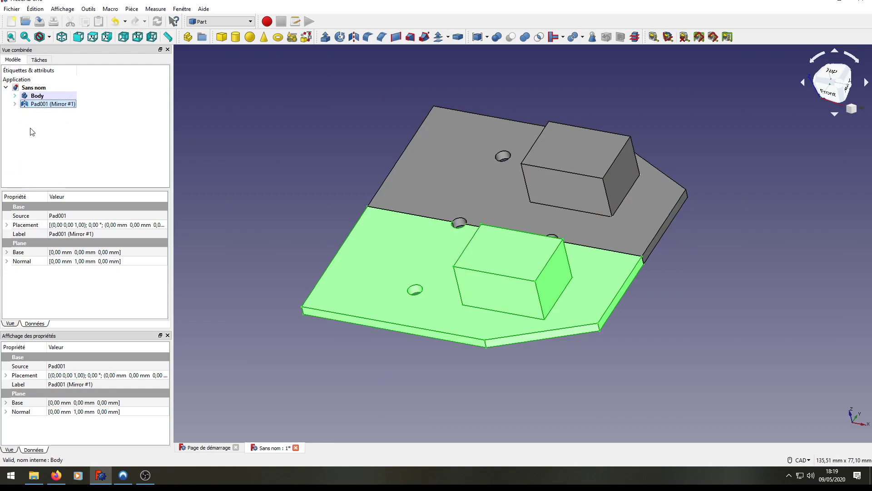
click(15, 104)
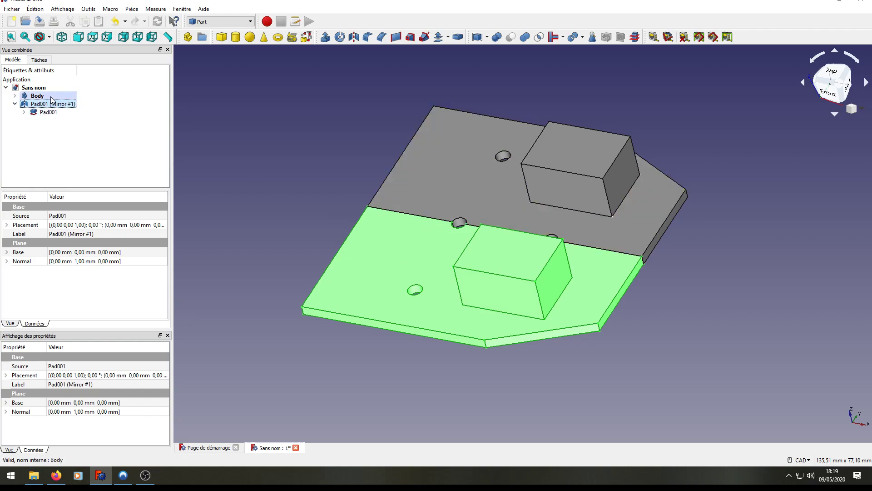
click(51, 113)
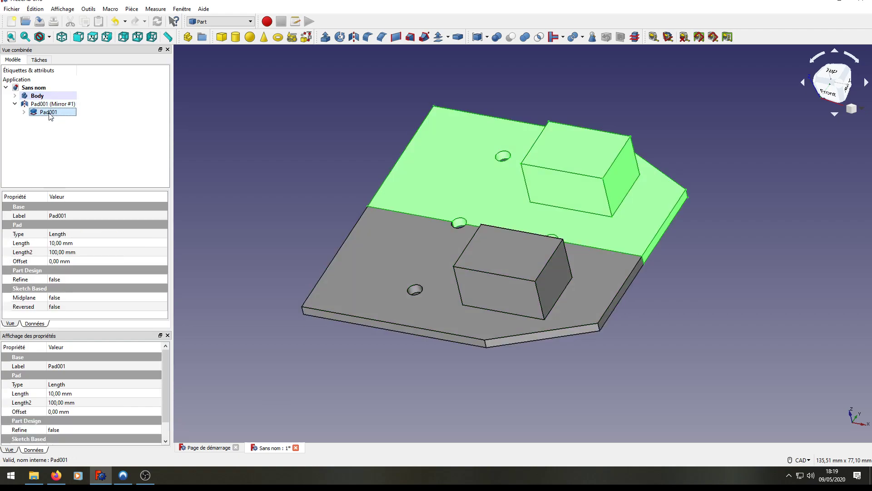
click(40, 104)
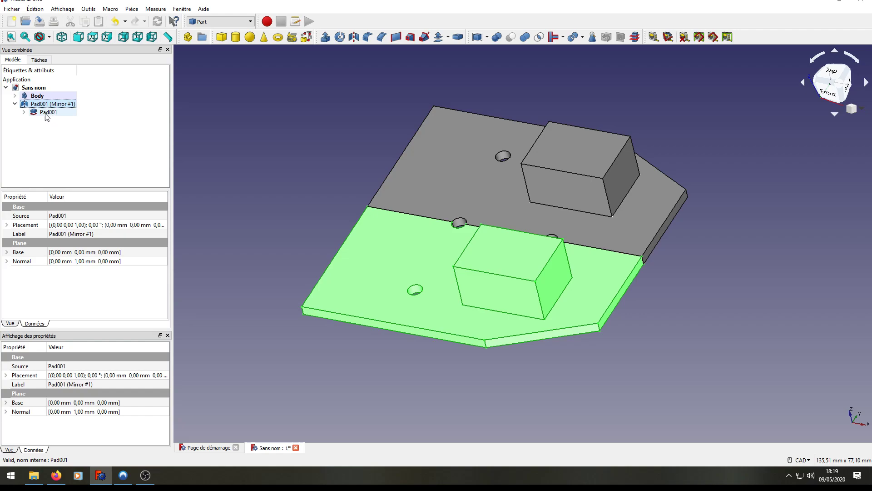
click(47, 114)
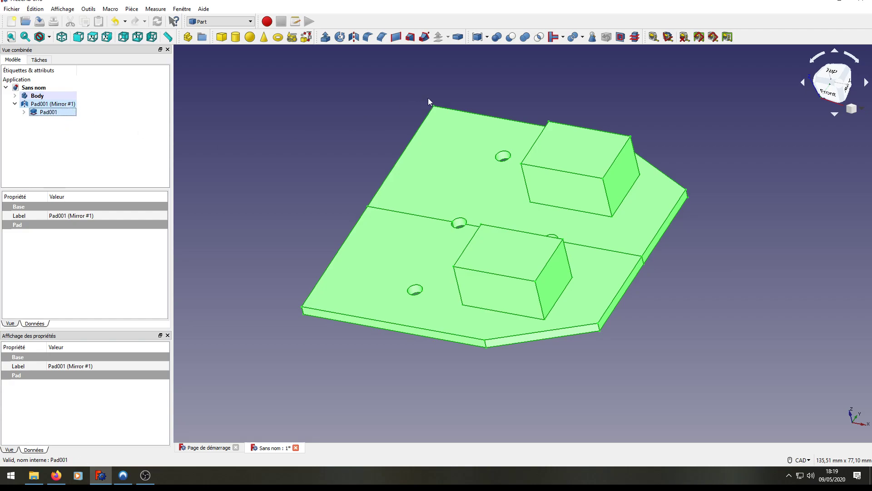
click(525, 38)
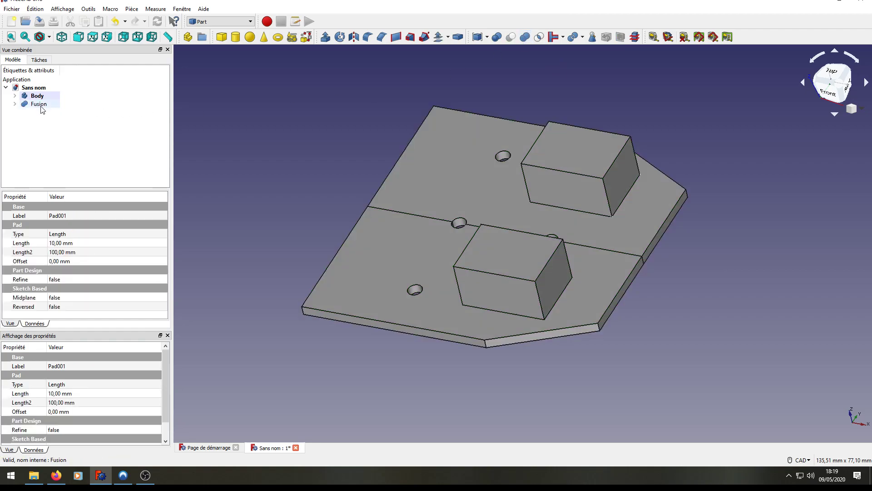
Toggle the visibility of Fusion to check it and create a refined copy of its shape
click(39, 105)
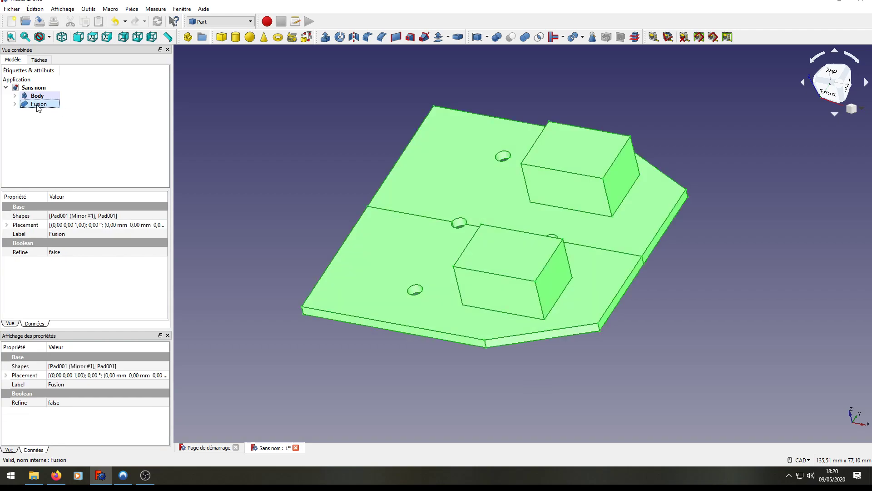
key(space)
key(space)
click(132, 9)
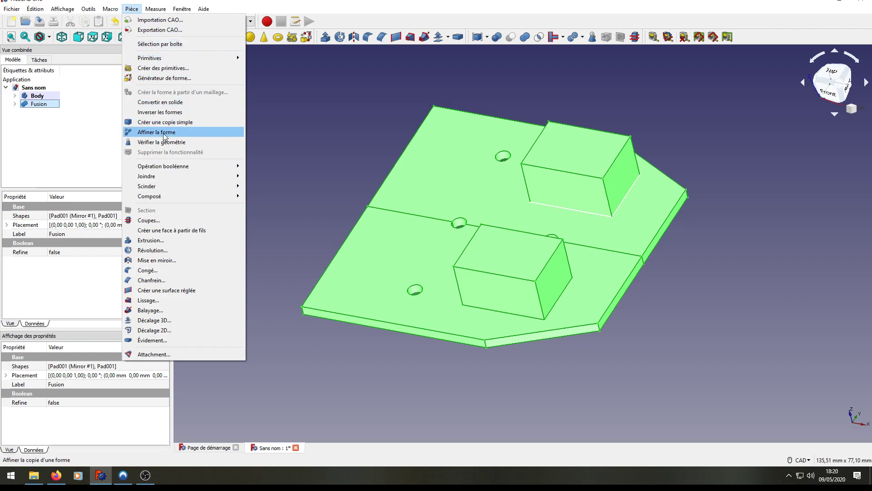
click(165, 135)
middle_drag(227, 354, 255, 342)
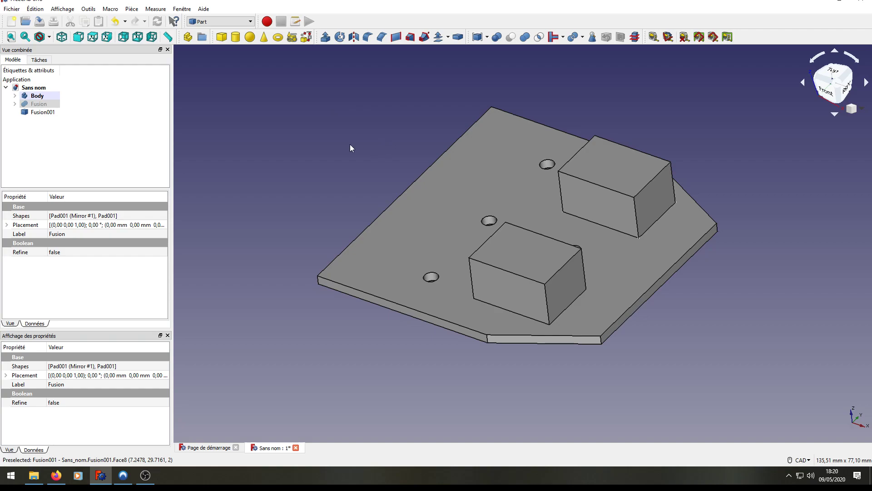
Switch to Part Design, create a new body based on the refined shape Fusion001, and select its base feature
click(44, 113)
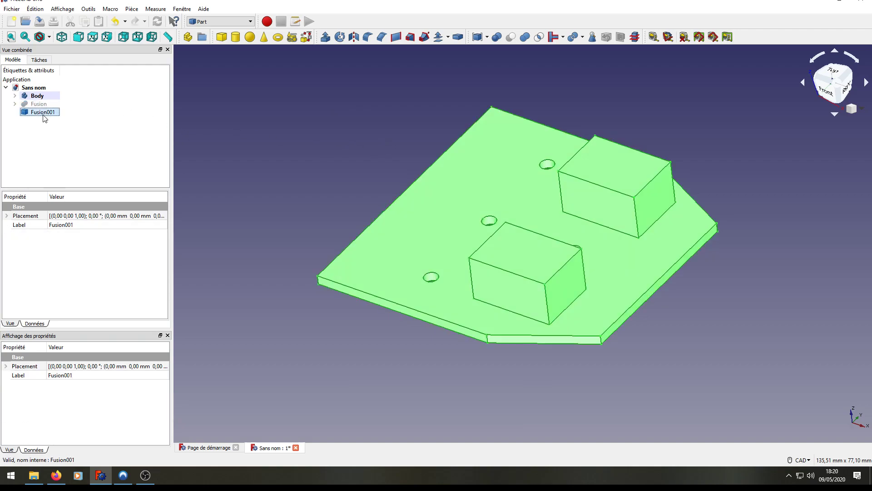
click(229, 22)
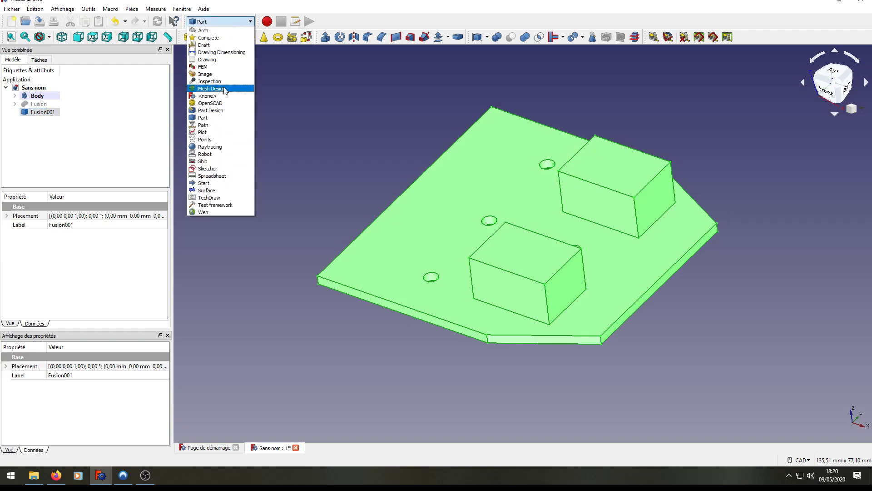
click(212, 110)
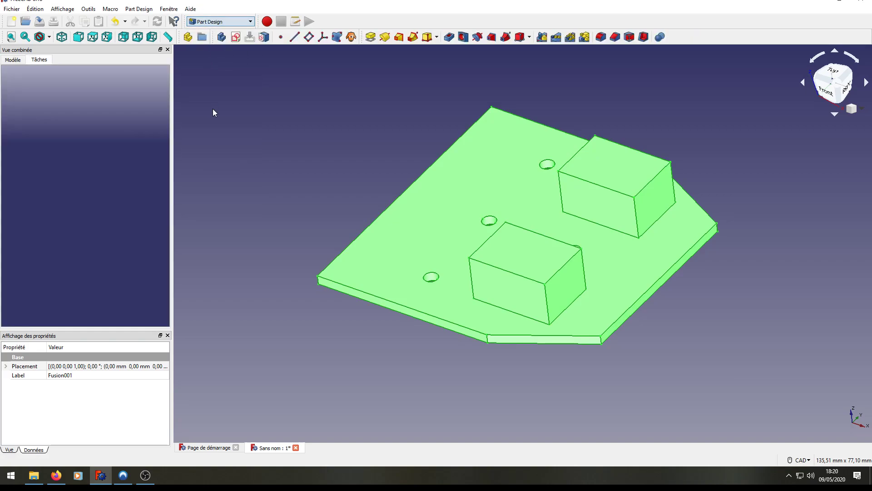
click(50, 127)
click(43, 115)
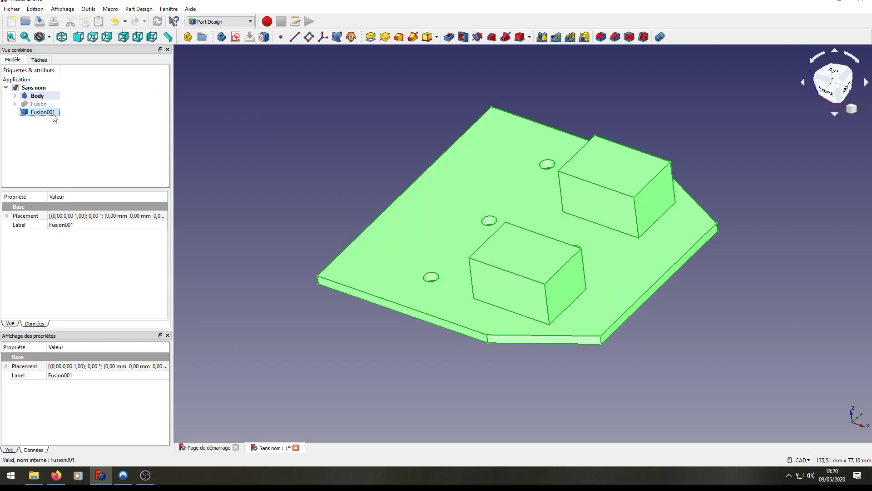
click(223, 37)
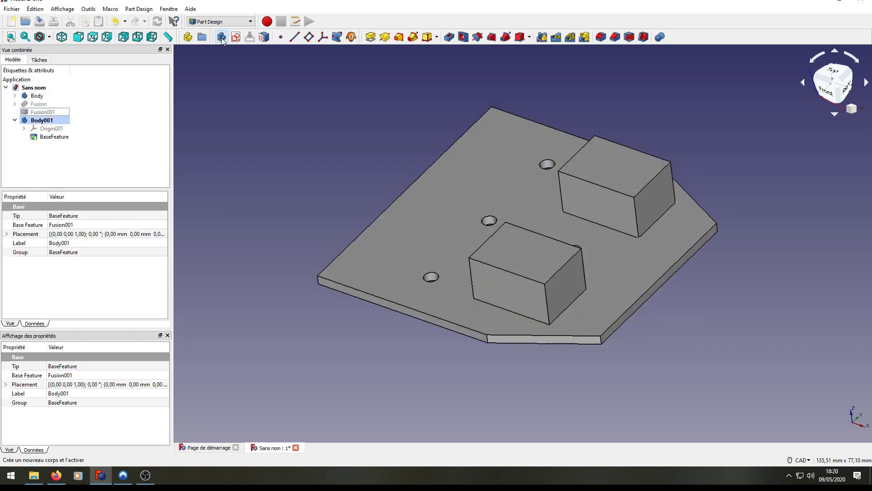
click(52, 138)
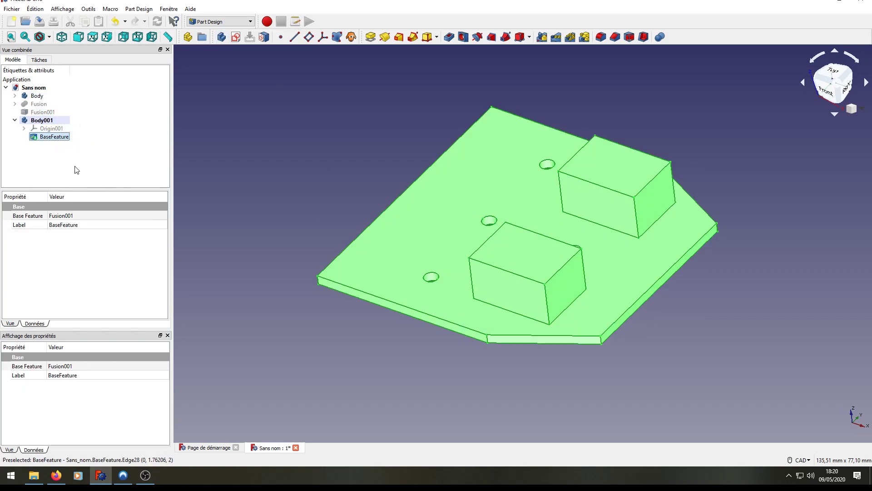
Create a sketch on the top face of the front block in the new body and close it empty
click(361, 170)
click(536, 272)
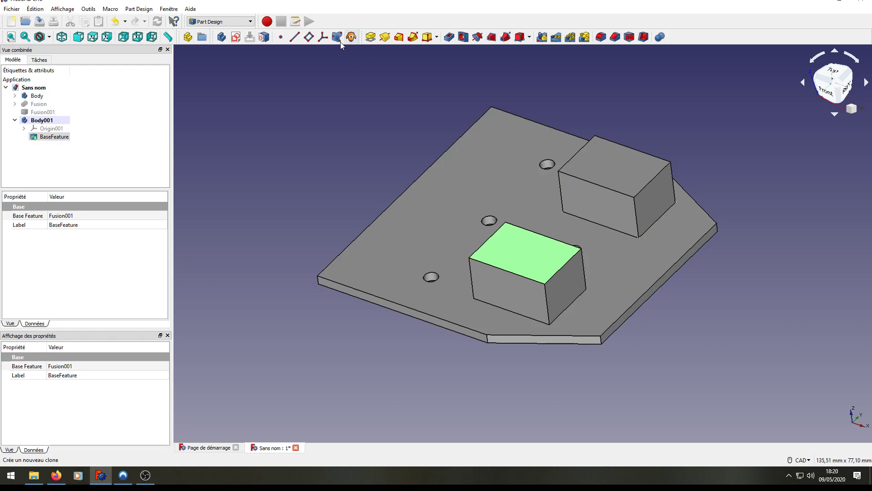
click(236, 38)
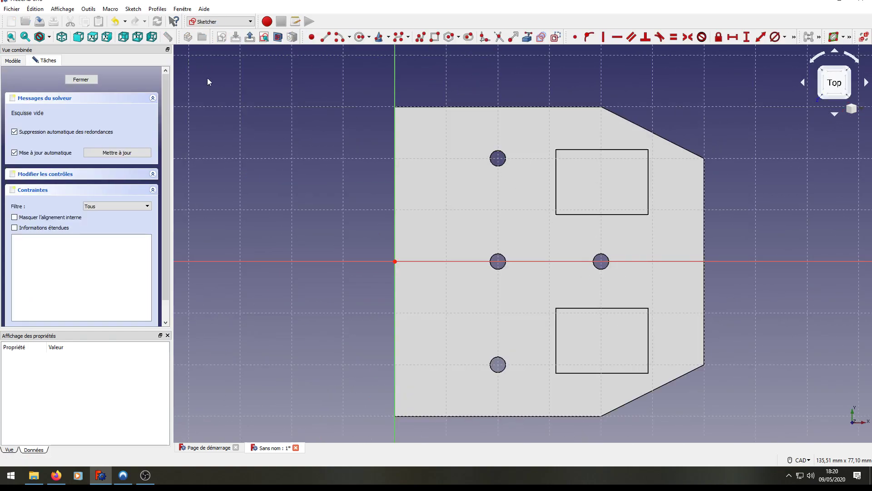
click(80, 80)
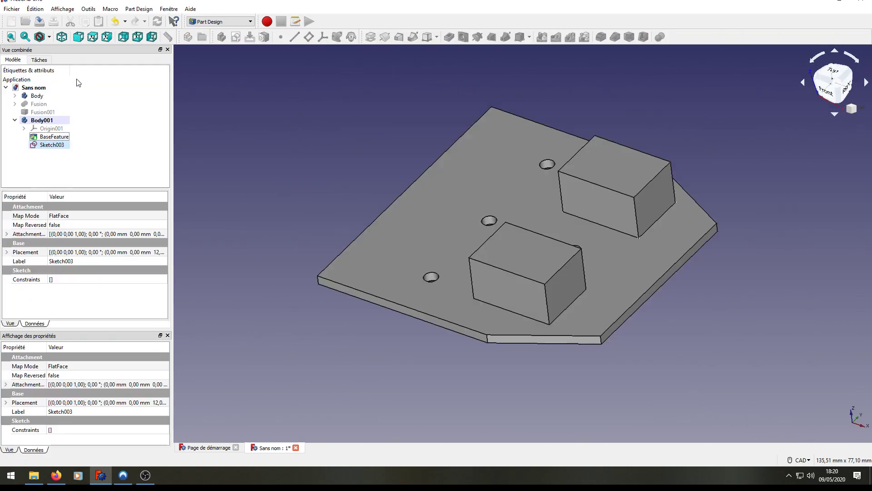
Expand the original Body in the model tree and show its base pad alongside the new body
click(15, 96)
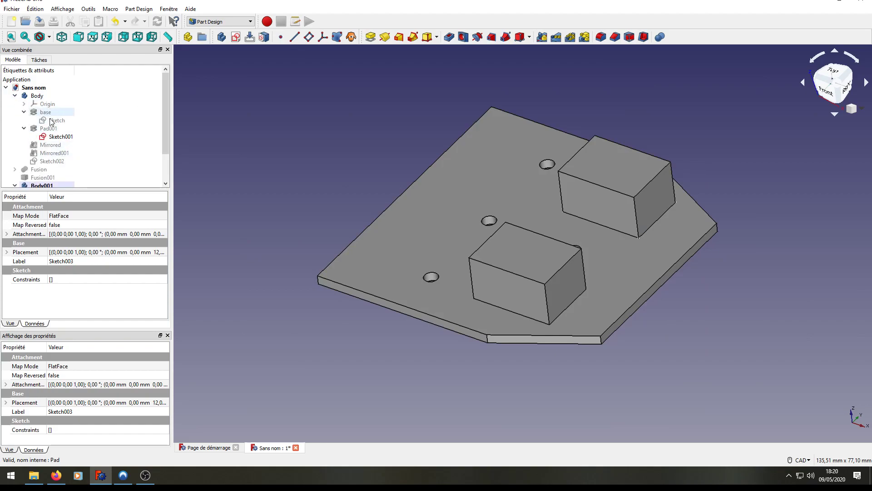
click(47, 112)
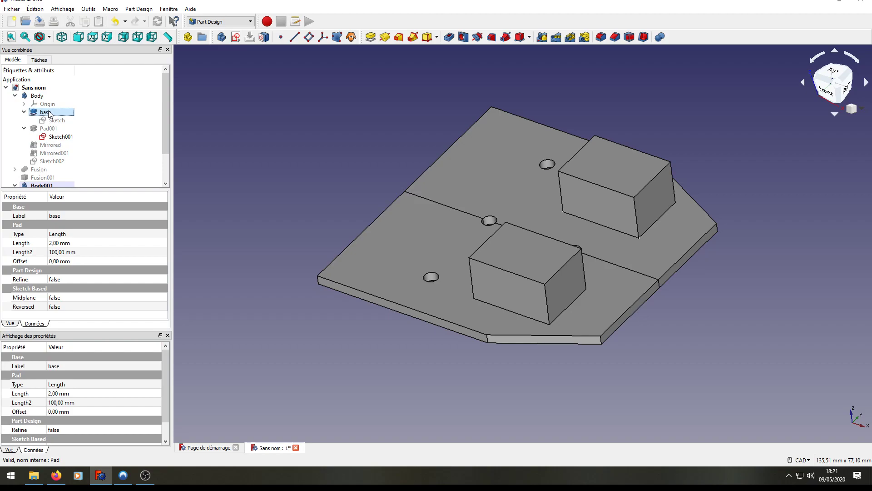
scroll(56, 118, down, 1)
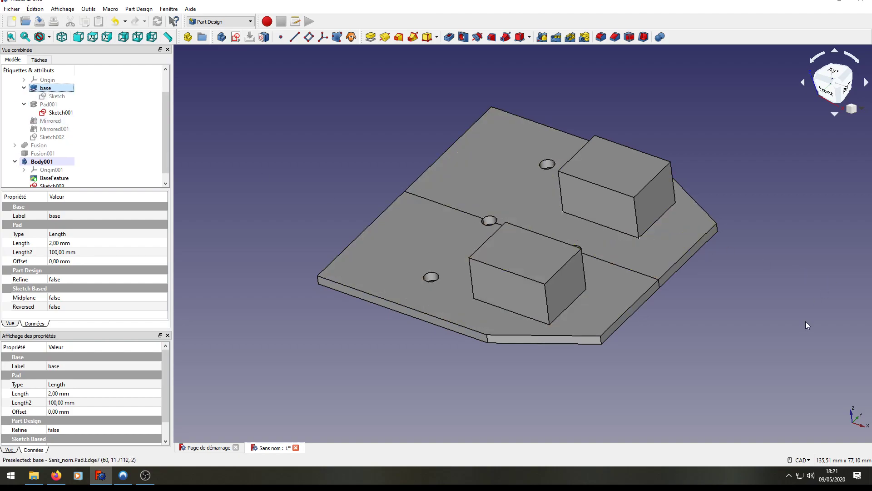